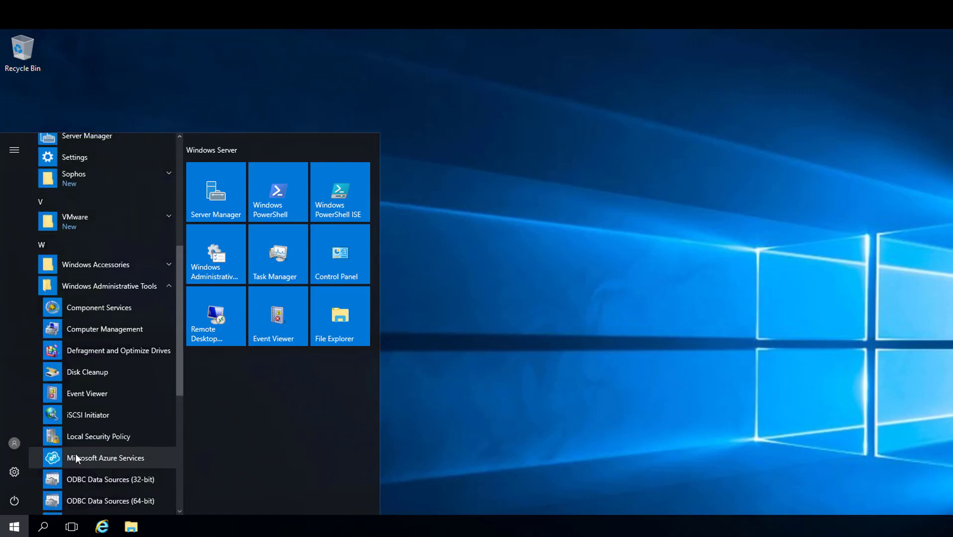
Launch Print Management from Windows Administrative Tools in the Start menu.
{"action": "scroll", "coordinate": [97, 333], "scroll_direction": "down", "scroll_amount": 3}
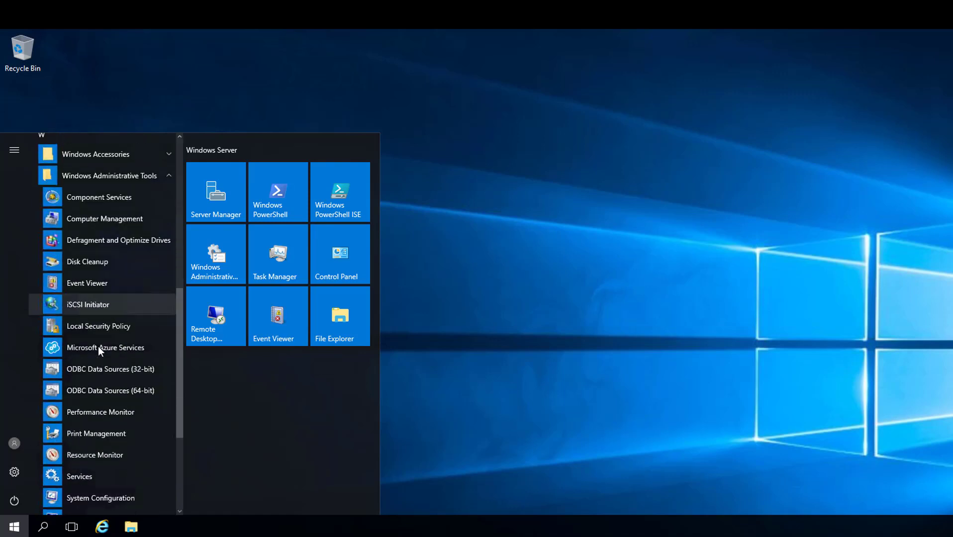
{"action": "left_click", "coordinate": [94, 376]}
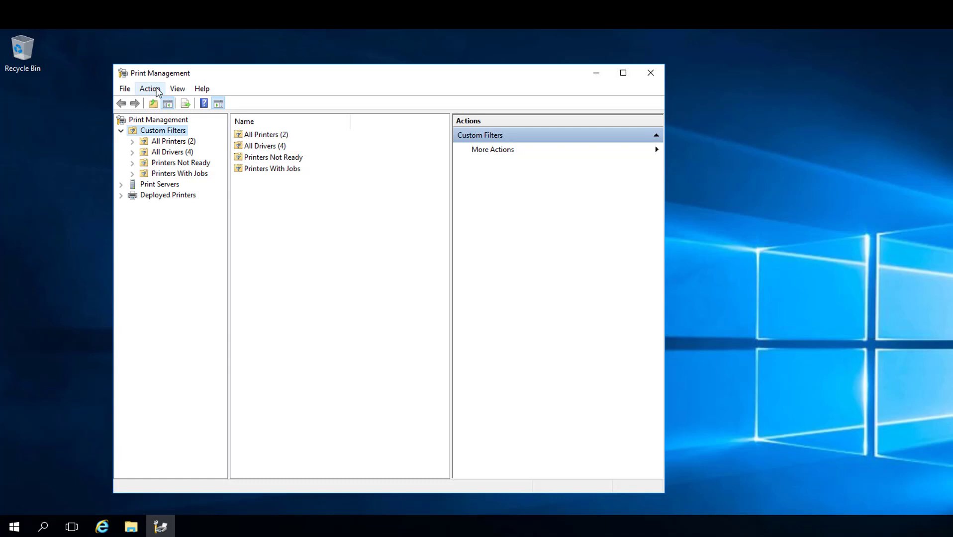
Start the Migrate Printers wizard from the Print Management root, keeping the Export option.
{"action": "right_click", "coordinate": [158, 121]}
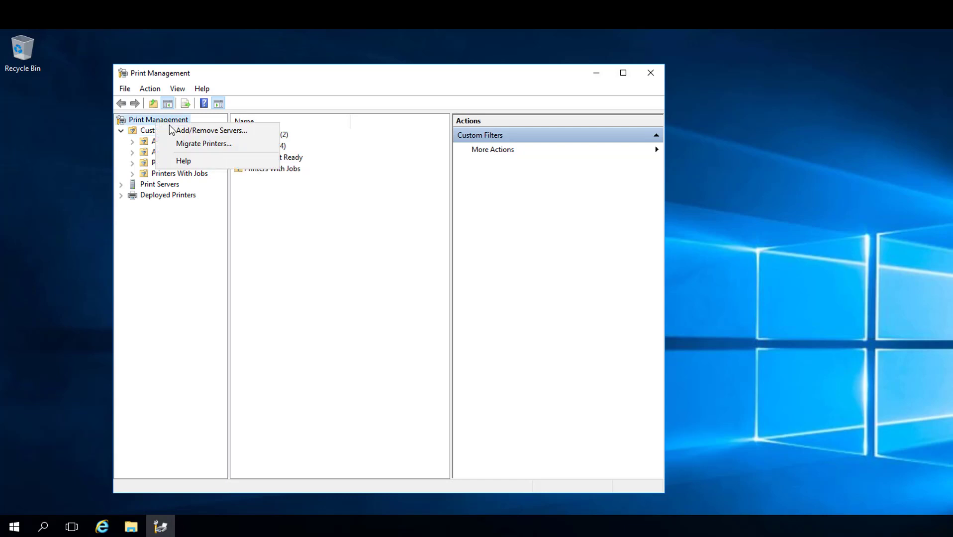
{"action": "left_click", "coordinate": [187, 143]}
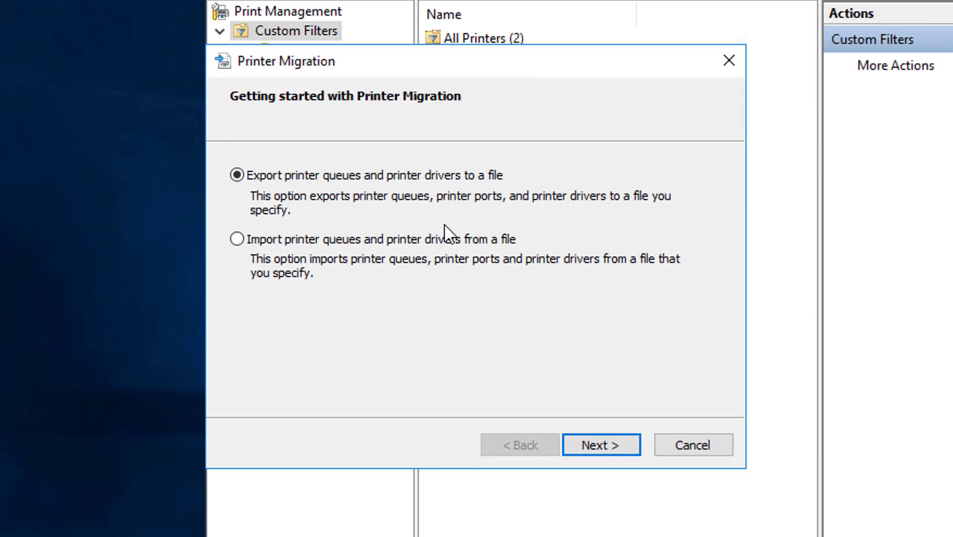
{"action": "left_click", "coordinate": [609, 446]}
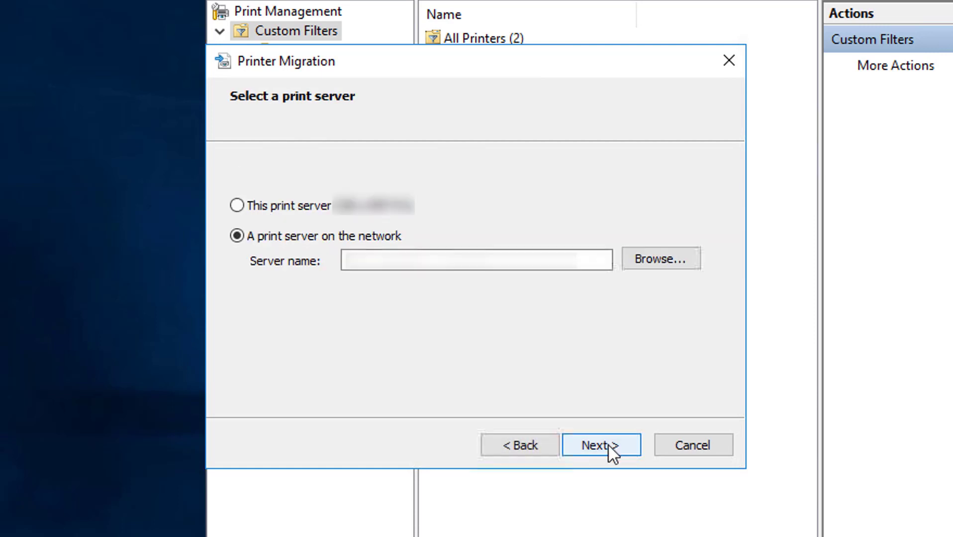
Paste the network print server's name as the source and advance past the export item list.
{"action": "left_click", "coordinate": [506, 266]}
{"action": "right_click", "coordinate": [503, 260]}
{"action": "left_click", "coordinate": [549, 350]}
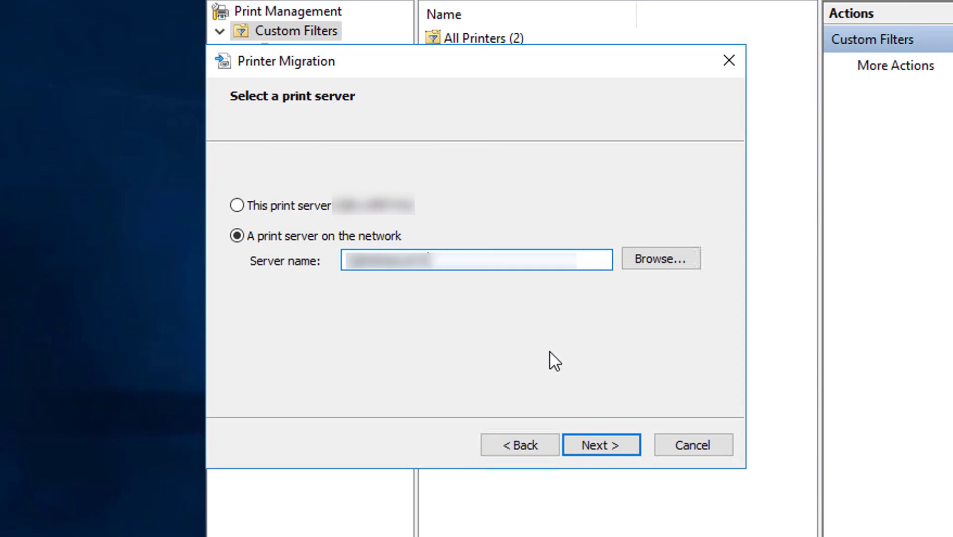
{"action": "left_click", "coordinate": [624, 442]}
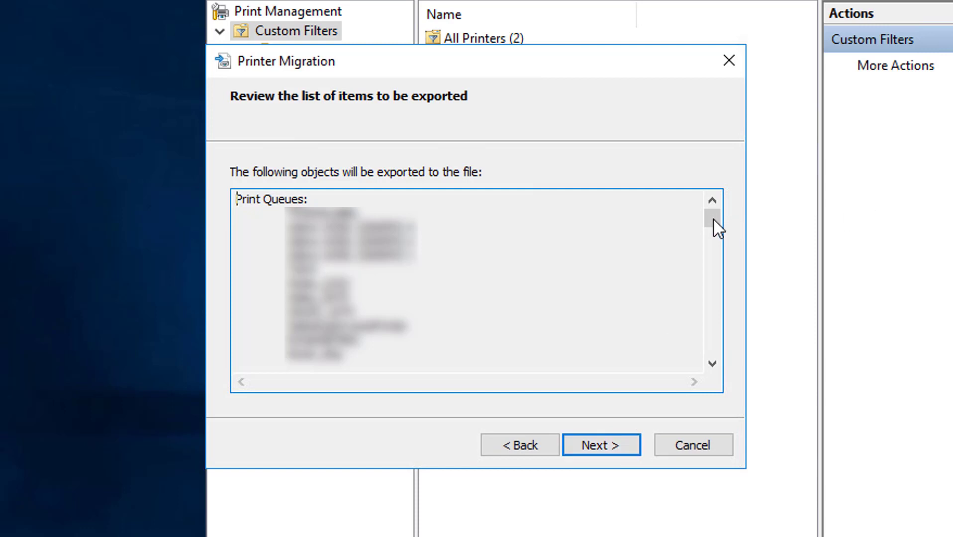
{"action": "left_click_drag", "start_coordinate": [714, 219], "coordinate": [740, 163]}
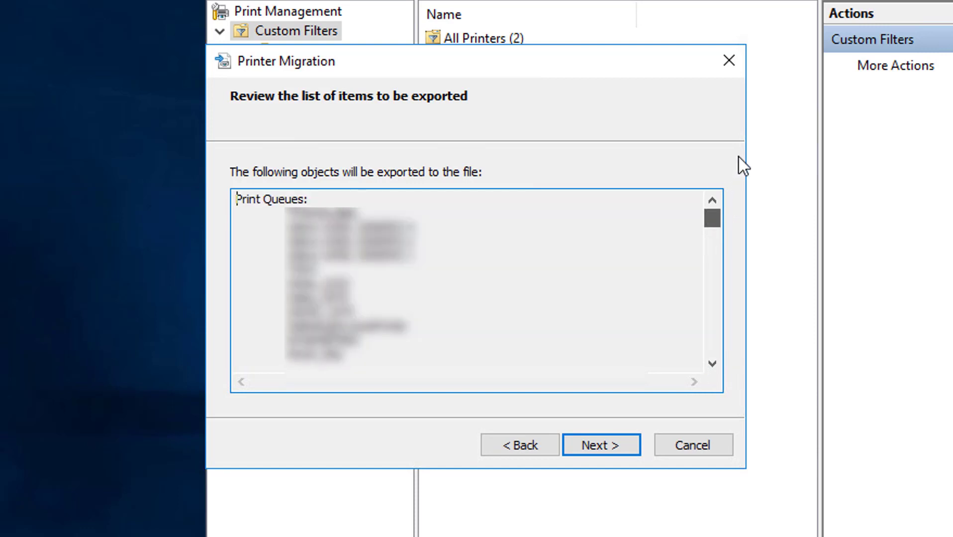
{"action": "left_click", "coordinate": [626, 454]}
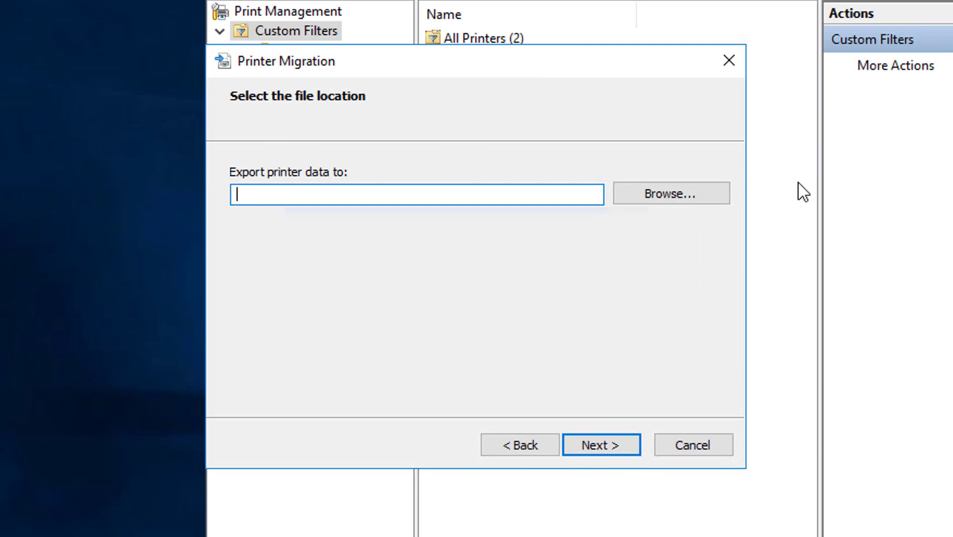
Create a new MigratedPrinters folder on Local Disk (C:) and open it.
{"action": "left_click", "coordinate": [676, 196]}
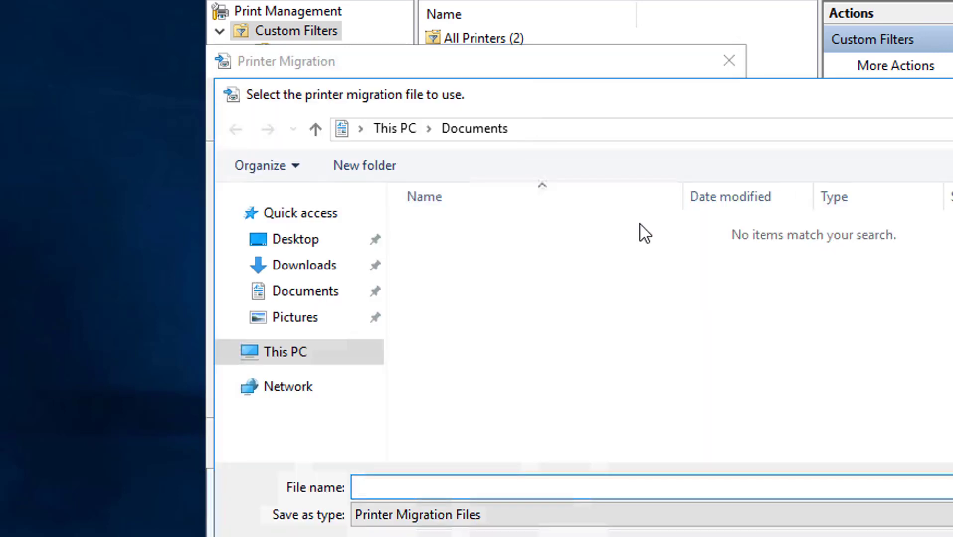
{"action": "left_click", "coordinate": [299, 353]}
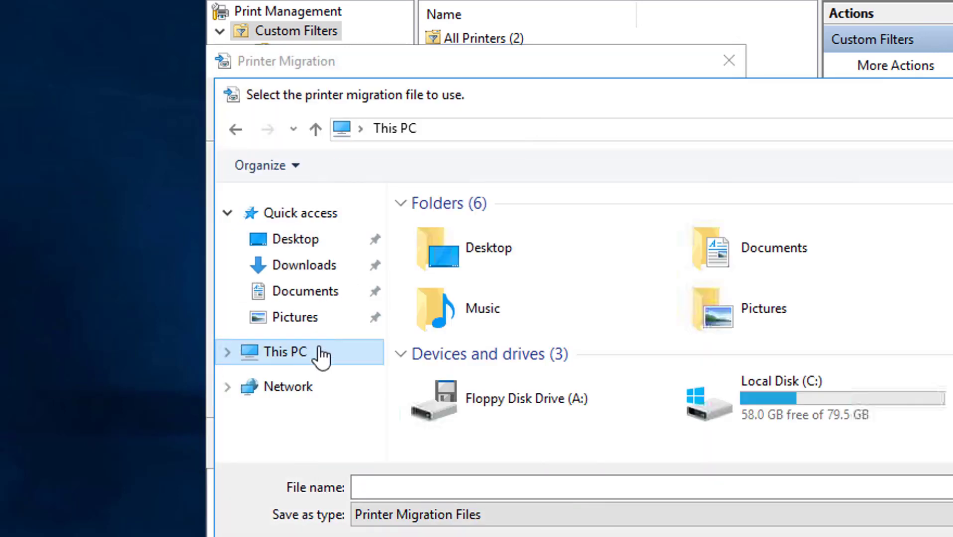
{"action": "double_click", "coordinate": [784, 391]}
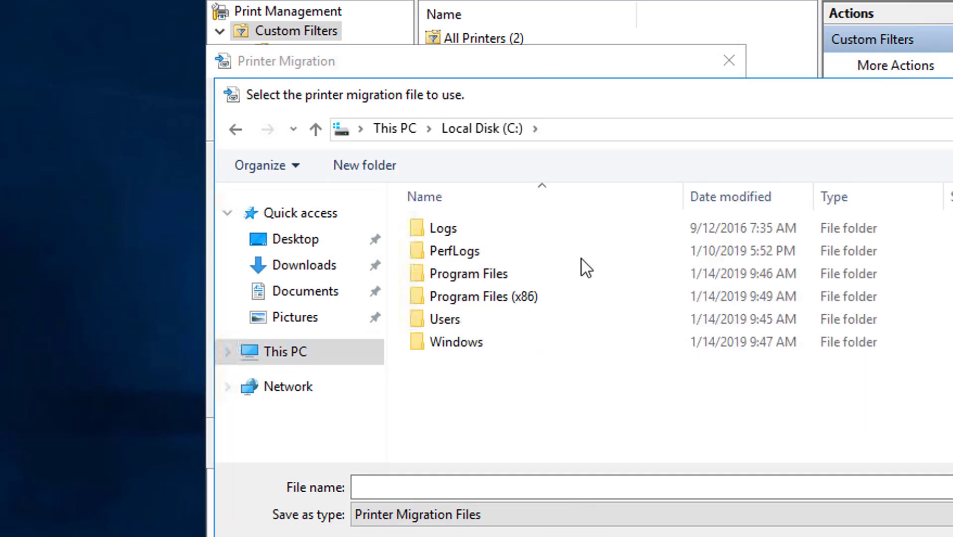
{"action": "left_click", "coordinate": [384, 170]}
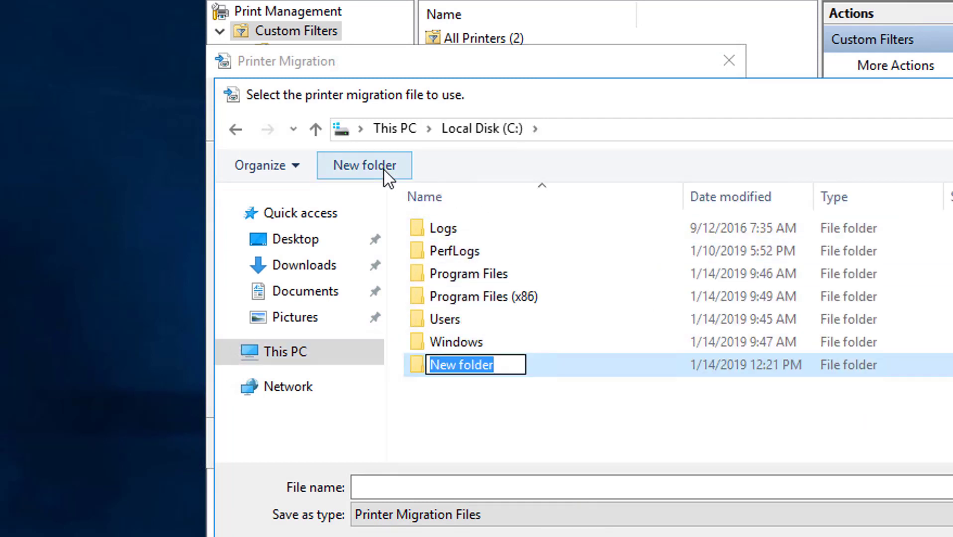
{"action": "type", "text": "Migrat"}
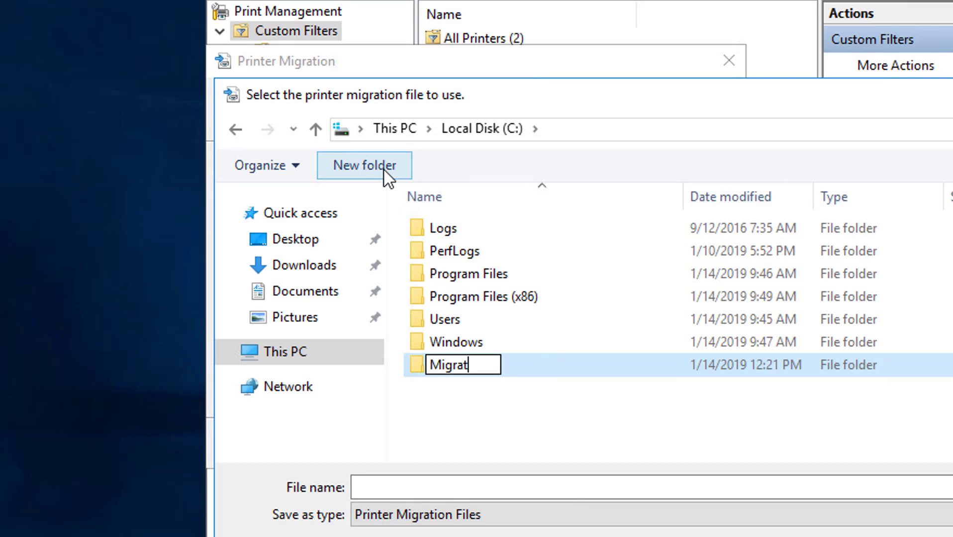
{"action": "type", "text": "edPrinters"}
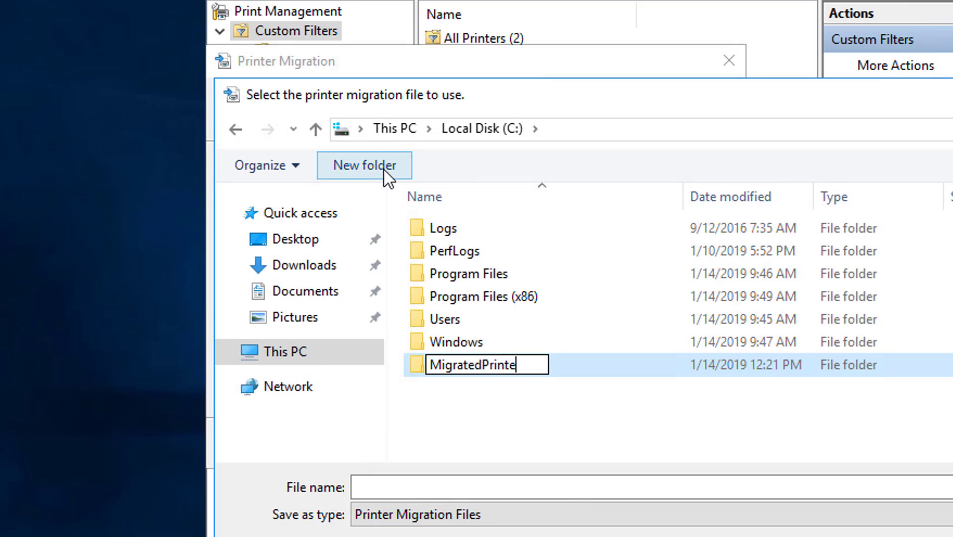
{"action": "double_click", "coordinate": [419, 368]}
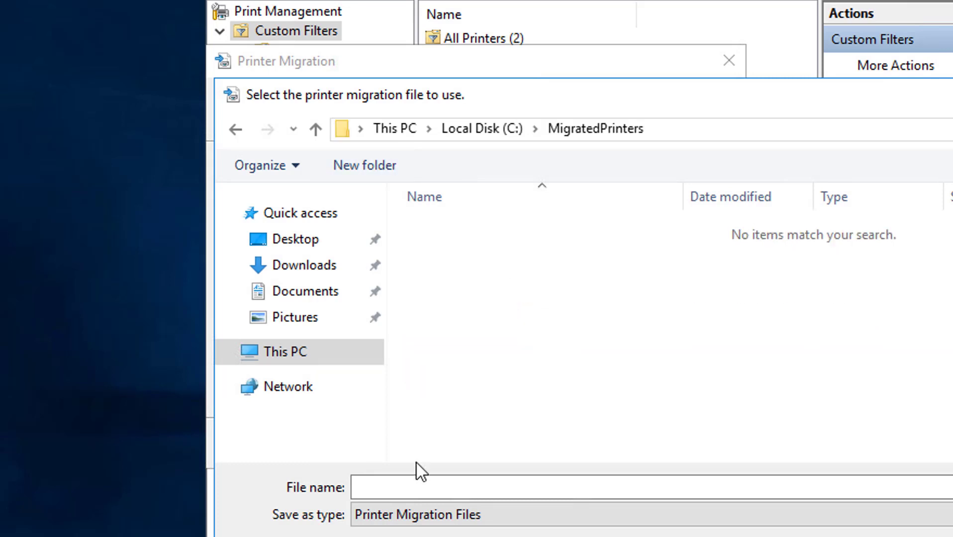
Name the export file MigratedPrinters and start exporting the printers to it.
{"action": "left_click", "coordinate": [414, 488]}
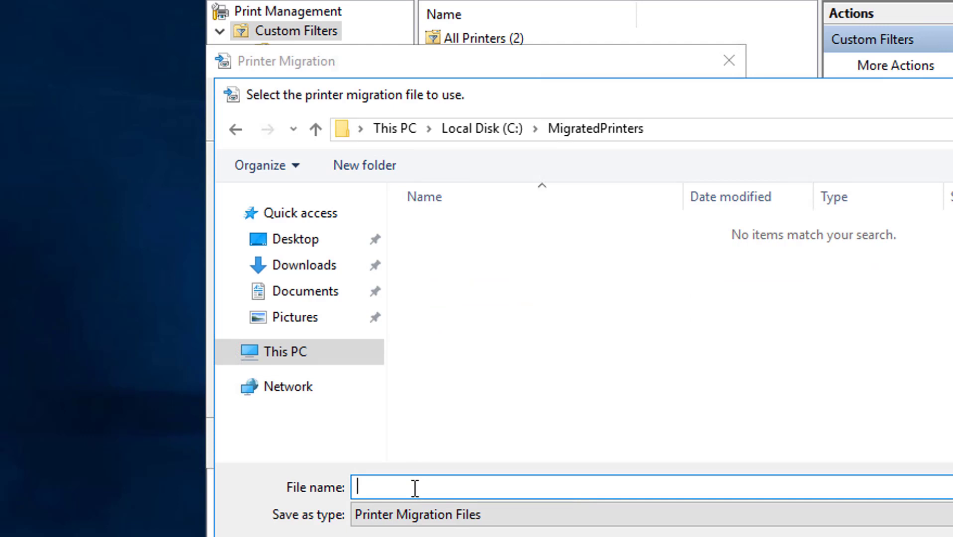
{"action": "type", "text": "MigratedPrinter"}
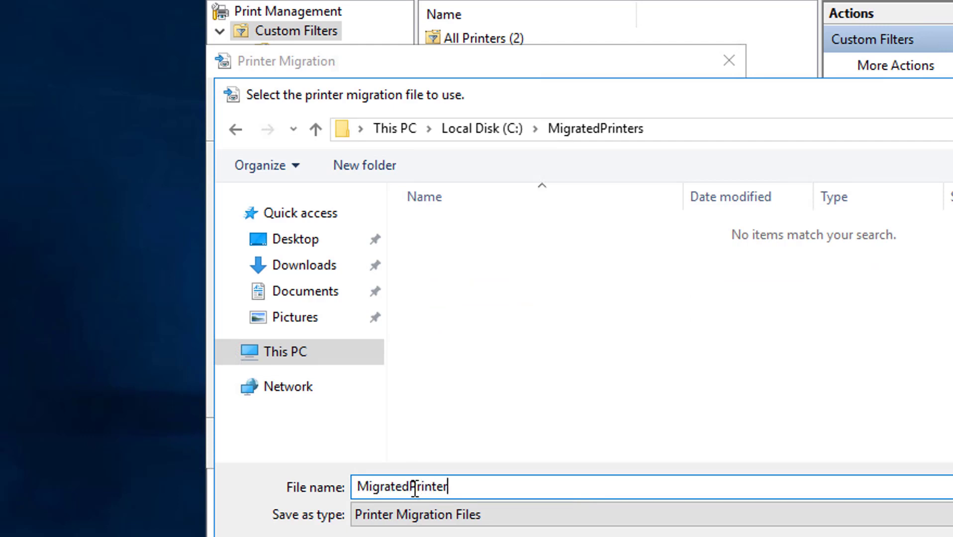
{"action": "type", "text": "s"}
{"action": "key", "text": "Return"}
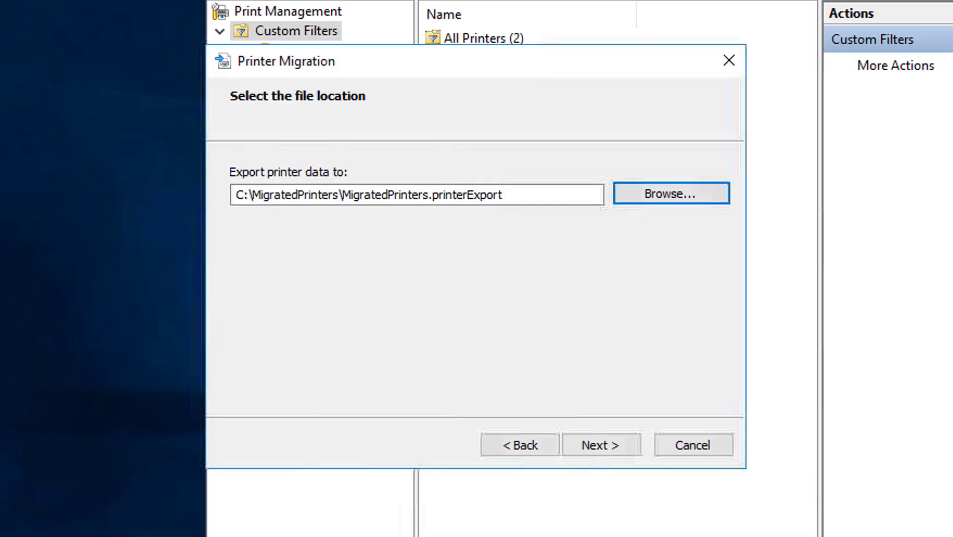
{"action": "left_click", "coordinate": [611, 442]}
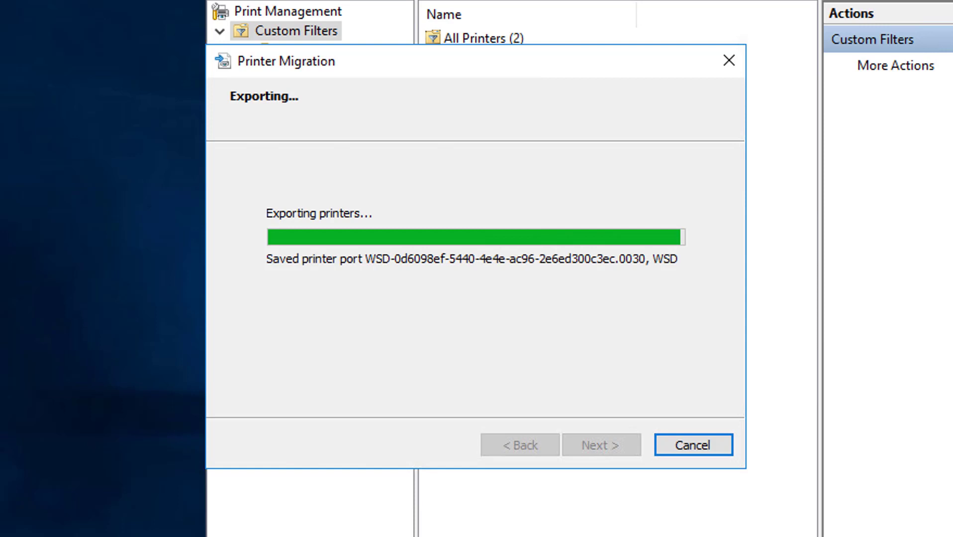
Check the MigratedPrinters folder for the export file, close it, and finish the export wizard.
{"action": "left_click_drag", "start_coordinate": [620, 70], "coordinate": [627, 69]}
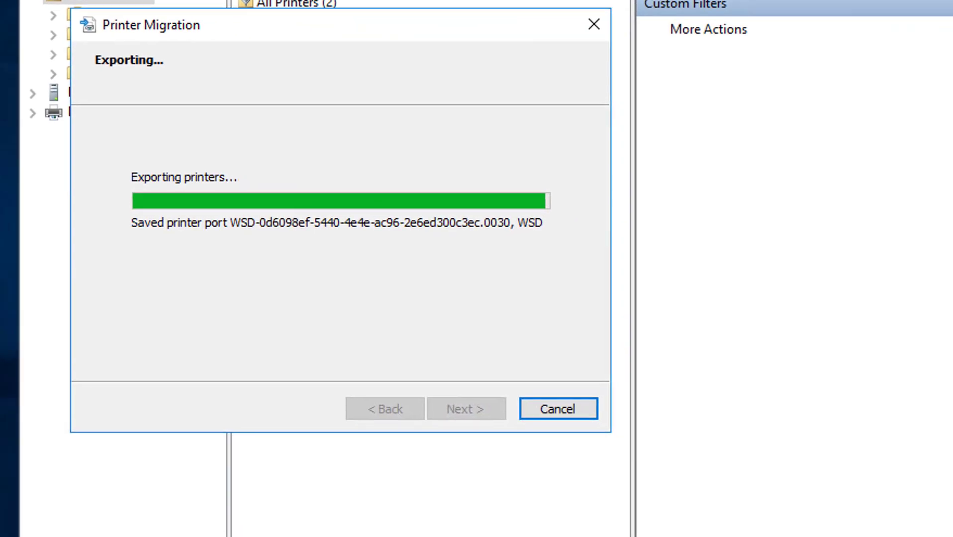
{"action": "key", "text": "alt+Tab"}
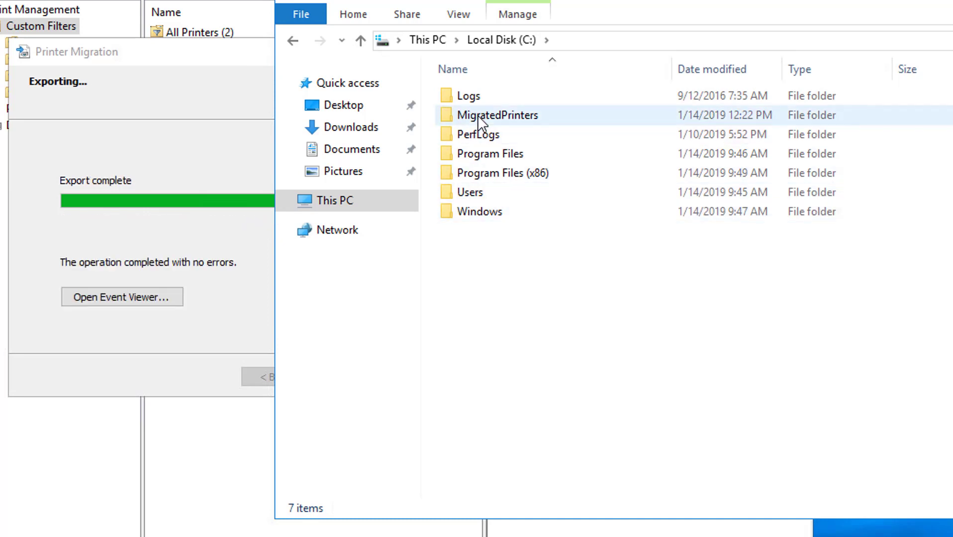
{"action": "double_click", "coordinate": [477, 115]}
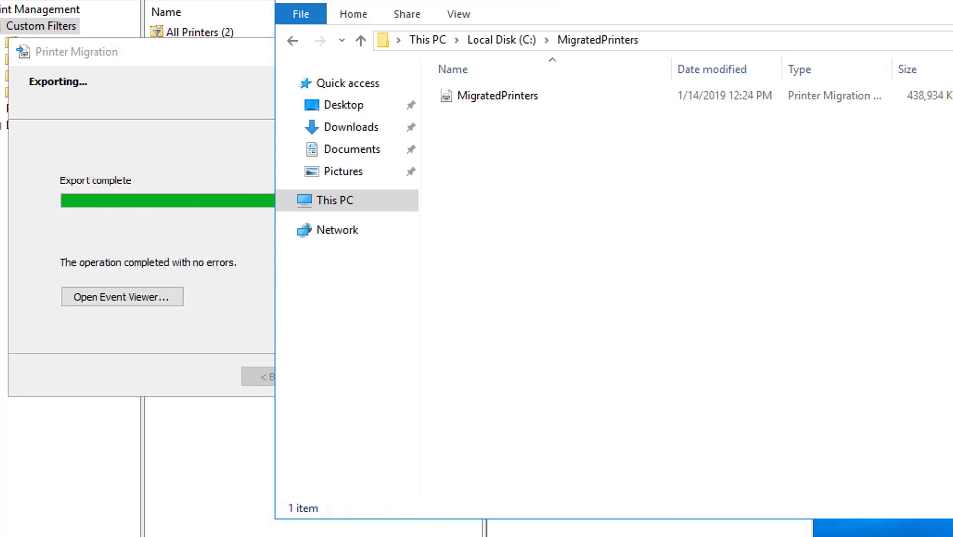
{"action": "key", "text": "alt+F4"}
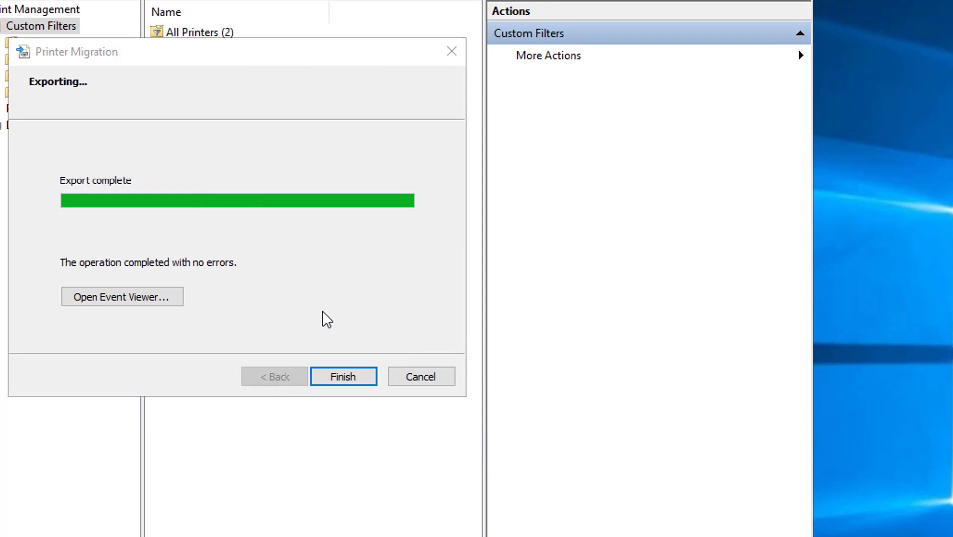
{"action": "left_click", "coordinate": [96, 346]}
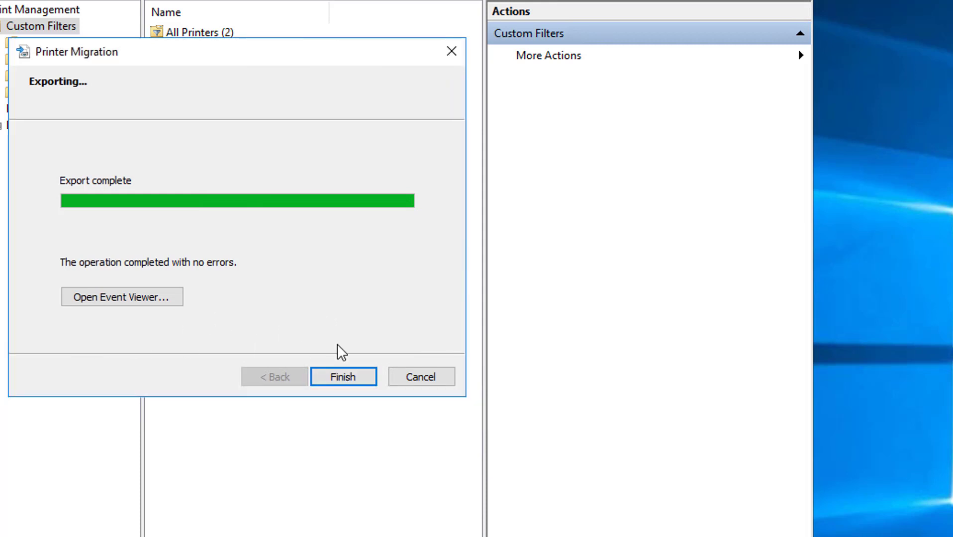
{"action": "left_click", "coordinate": [344, 379]}
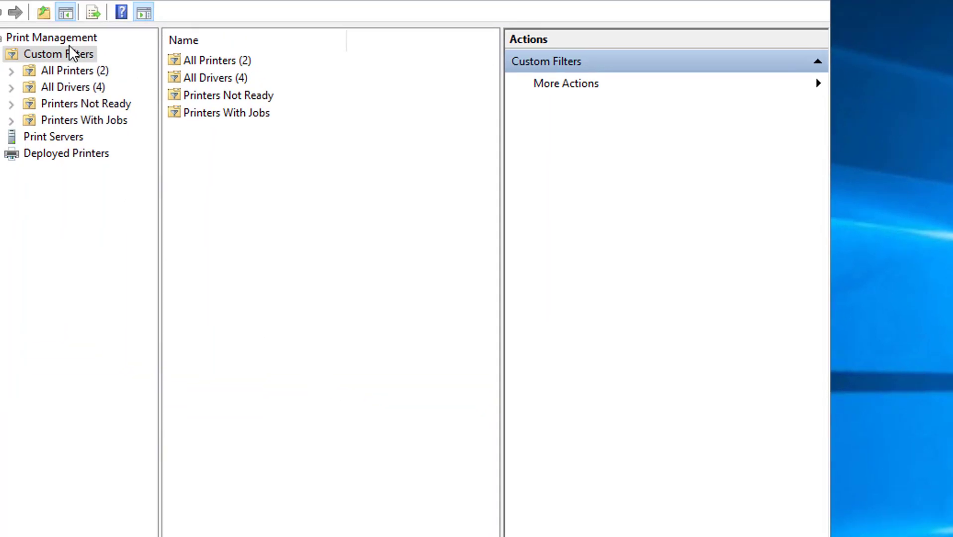
Start the Migrate Printers wizard in Import mode.
{"action": "right_click", "coordinate": [85, 69]}
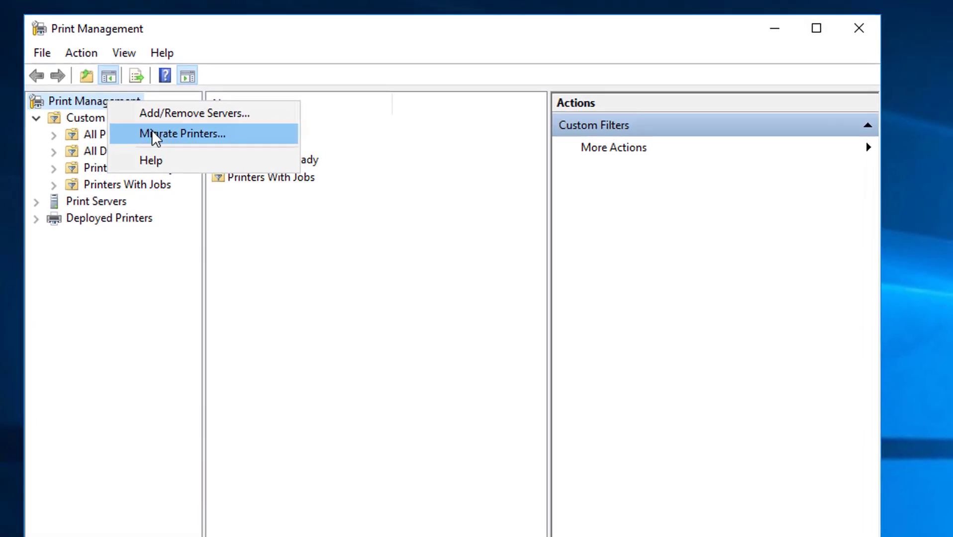
{"action": "left_click", "coordinate": [132, 98]}
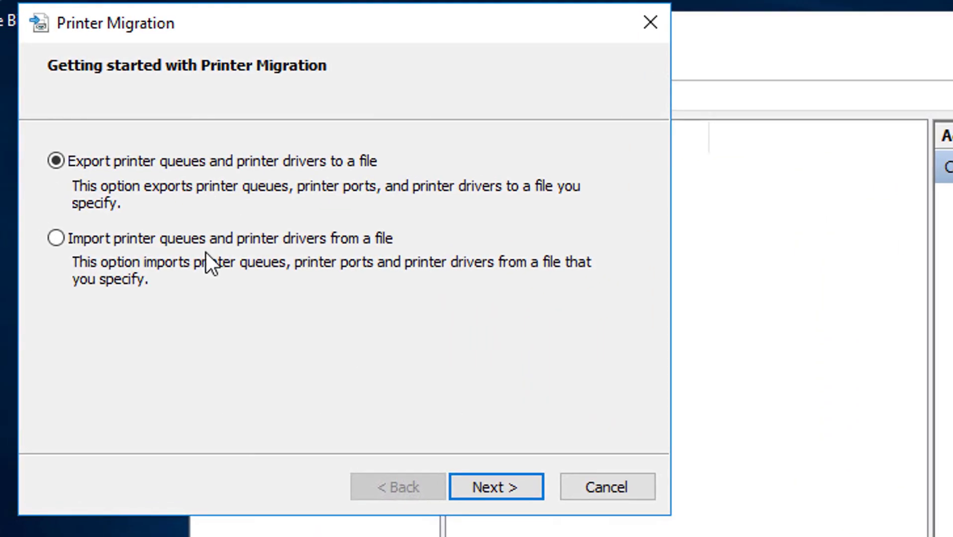
{"action": "left_click", "coordinate": [243, 239]}
{"action": "left_click", "coordinate": [512, 485]}
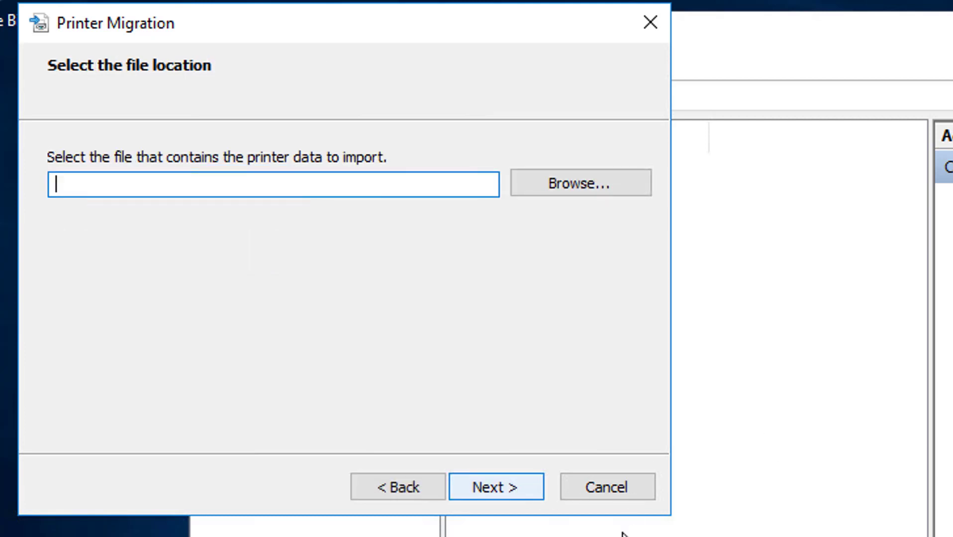
Select MigratedPrinters.printerExport as the import file and proceed to the import list.
{"action": "left_click", "coordinate": [566, 185]}
{"action": "left_click", "coordinate": [363, 231]}
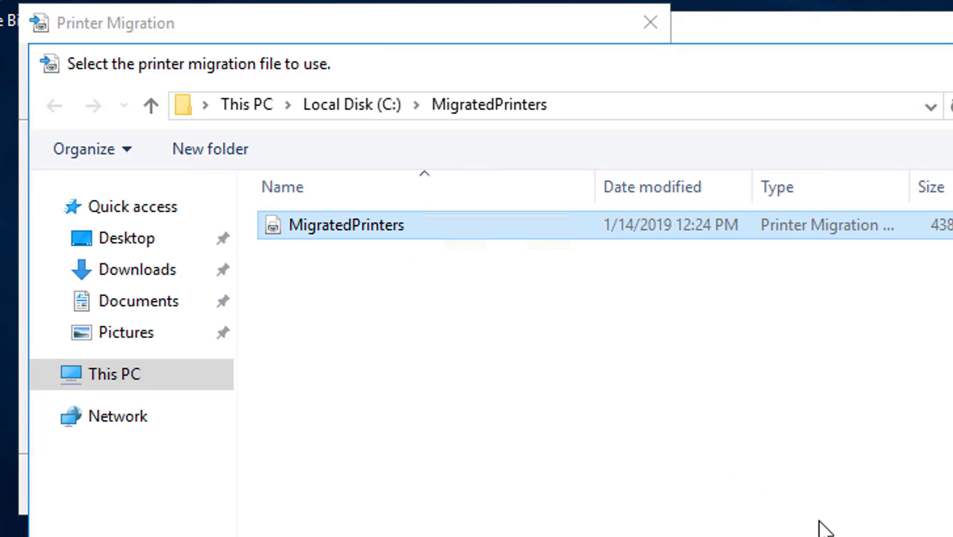
{"action": "left_click", "coordinate": [823, 531]}
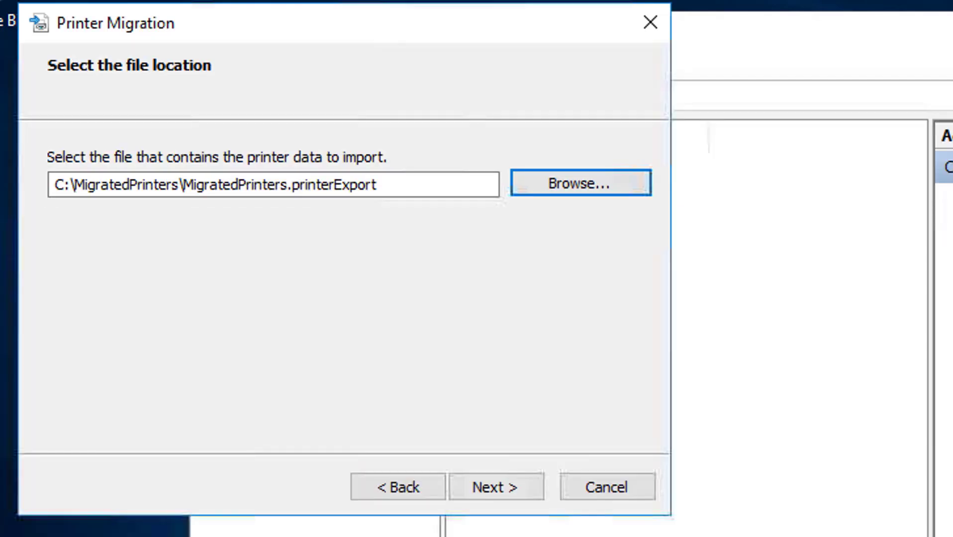
{"action": "left_click", "coordinate": [507, 485]}
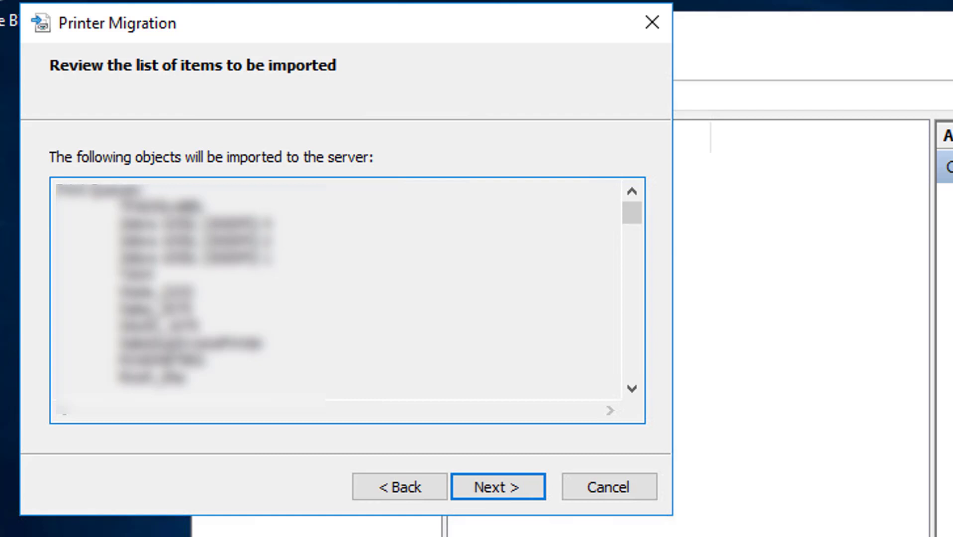
Import the printers onto this print server using the default import options.
{"action": "left_click", "coordinate": [516, 487]}
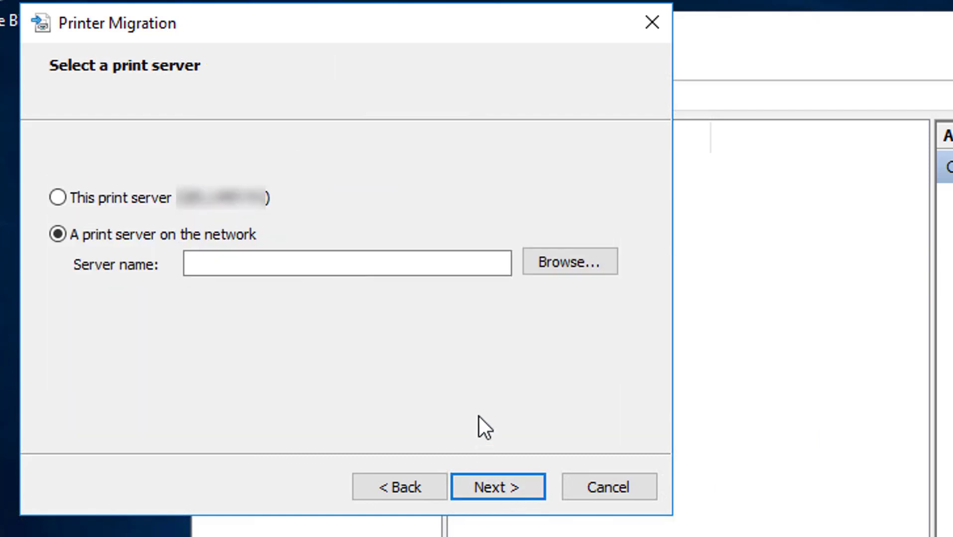
{"action": "left_click", "coordinate": [56, 198]}
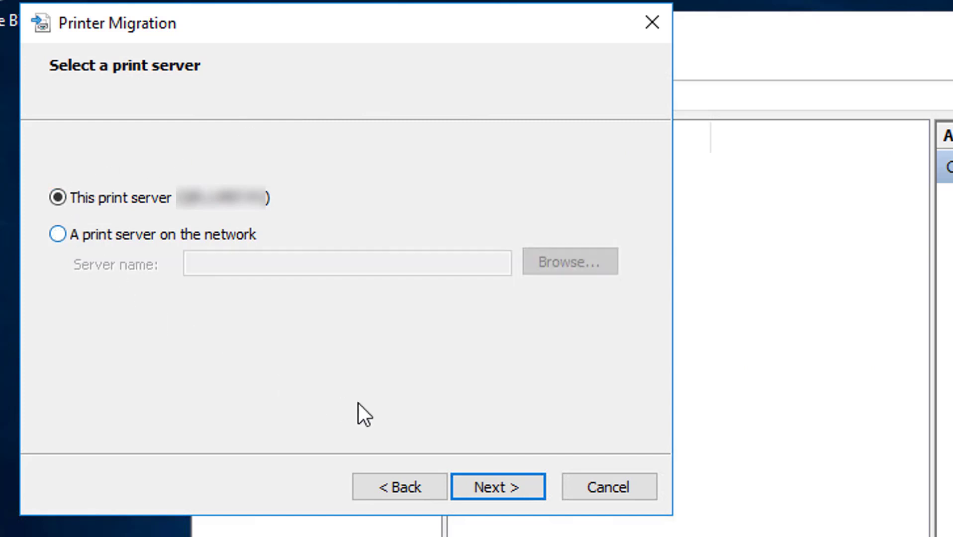
{"action": "left_click", "coordinate": [502, 485]}
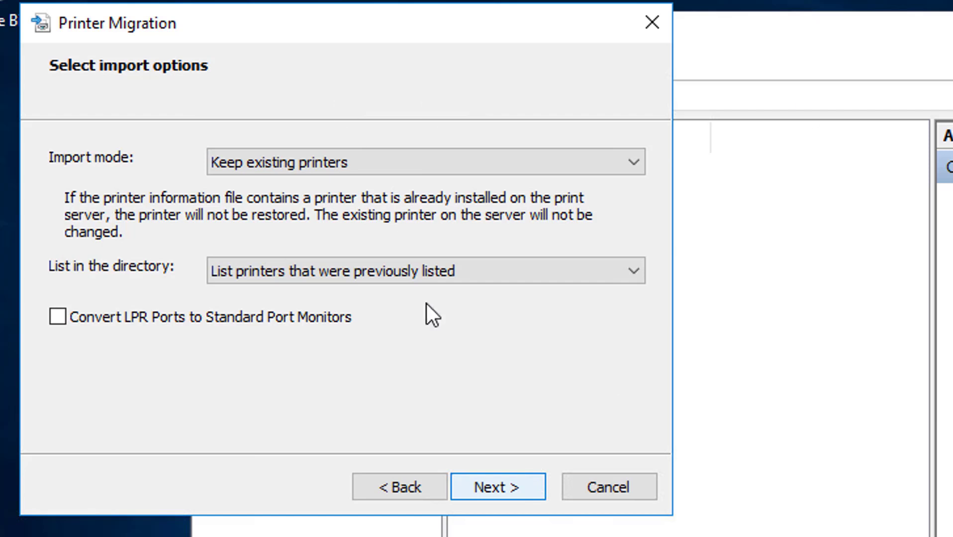
{"action": "key", "text": "Return"}
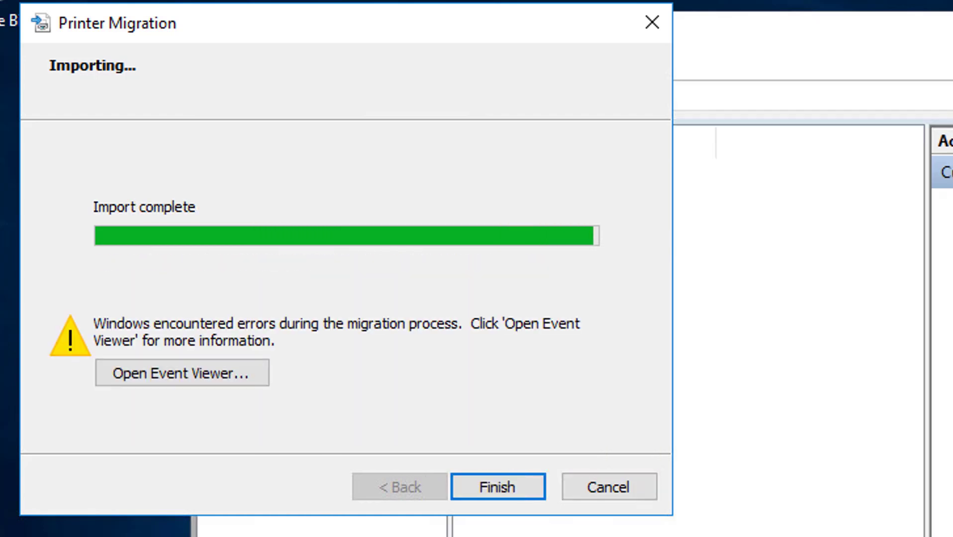
Open the migration errors in a maximized Event Viewer with wider Source and Task Category columns.
{"action": "left_click", "coordinate": [184, 375]}
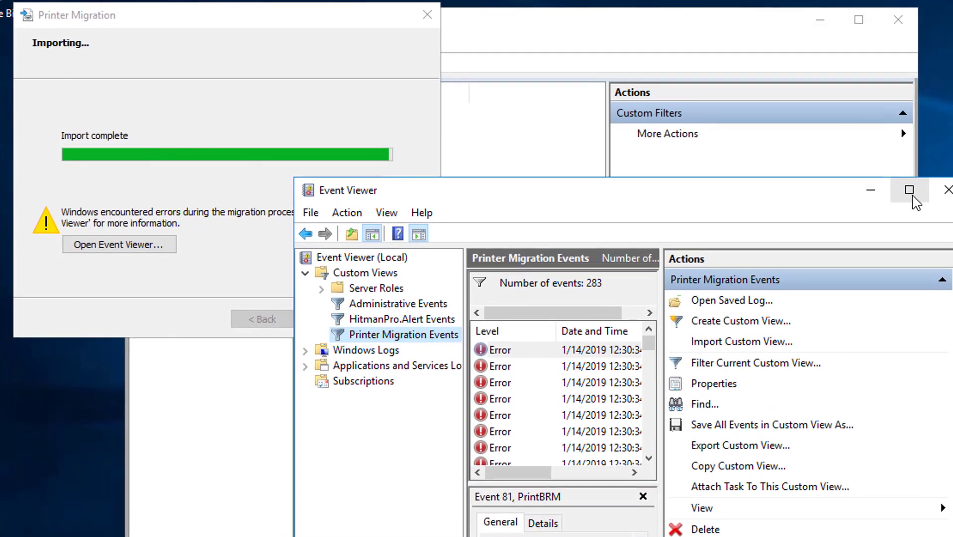
{"action": "left_click", "coordinate": [793, 168]}
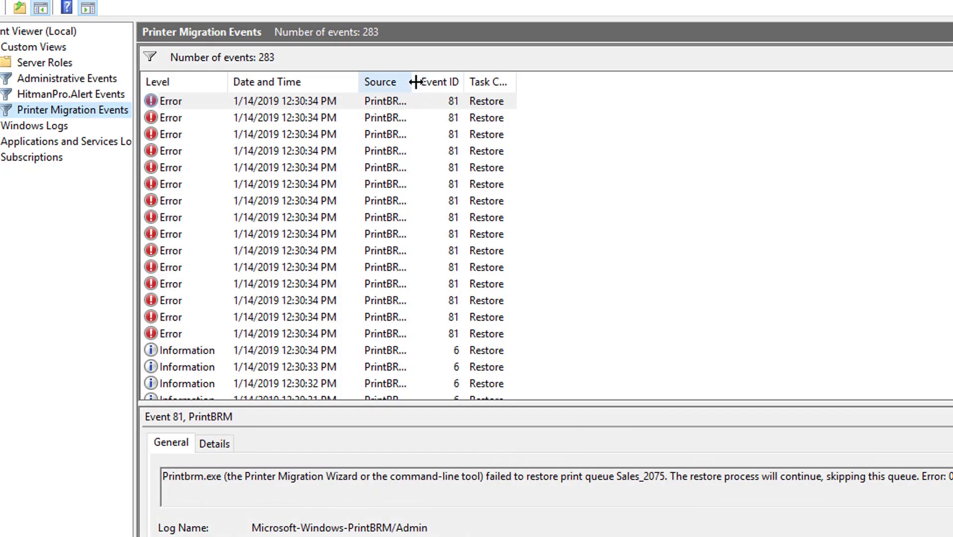
{"action": "left_click_drag", "start_coordinate": [415, 82], "coordinate": [475, 82]}
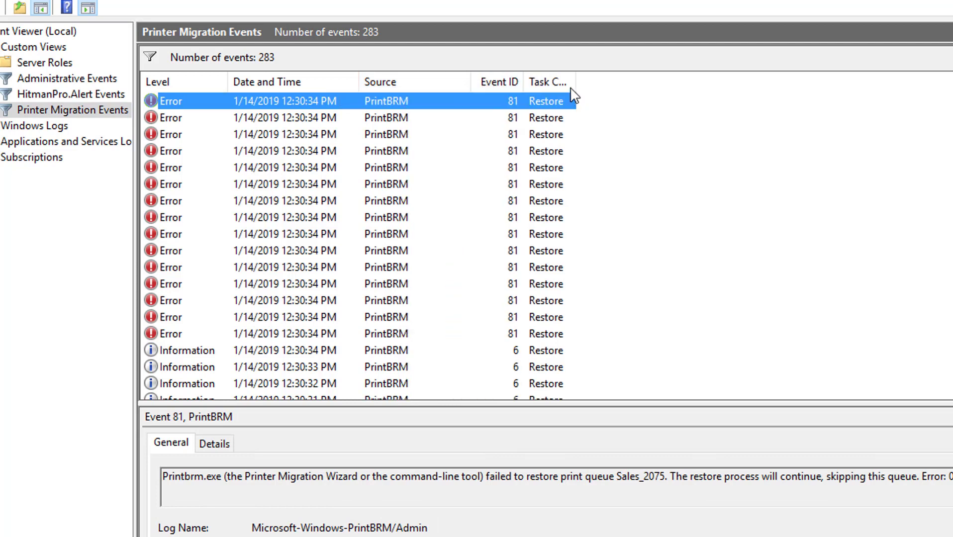
{"action": "left_click_drag", "start_coordinate": [577, 78], "coordinate": [665, 83]}
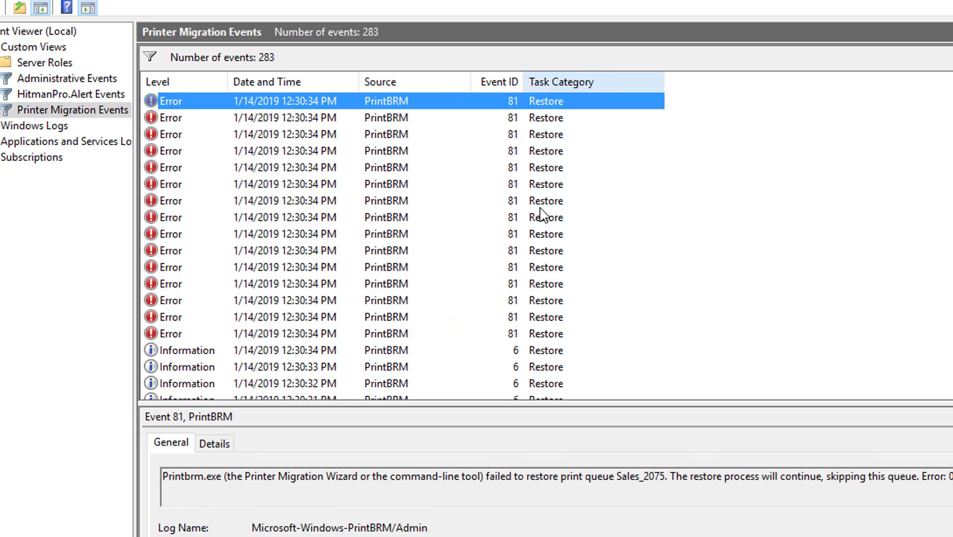
{"action": "scroll", "coordinate": [506, 231], "scroll_direction": "down", "scroll_amount": 2}
{"action": "scroll", "coordinate": [476, 271], "scroll_direction": "down", "scroll_amount": 4}
{"action": "scroll", "coordinate": [427, 292], "scroll_direction": "up", "scroll_amount": 7}
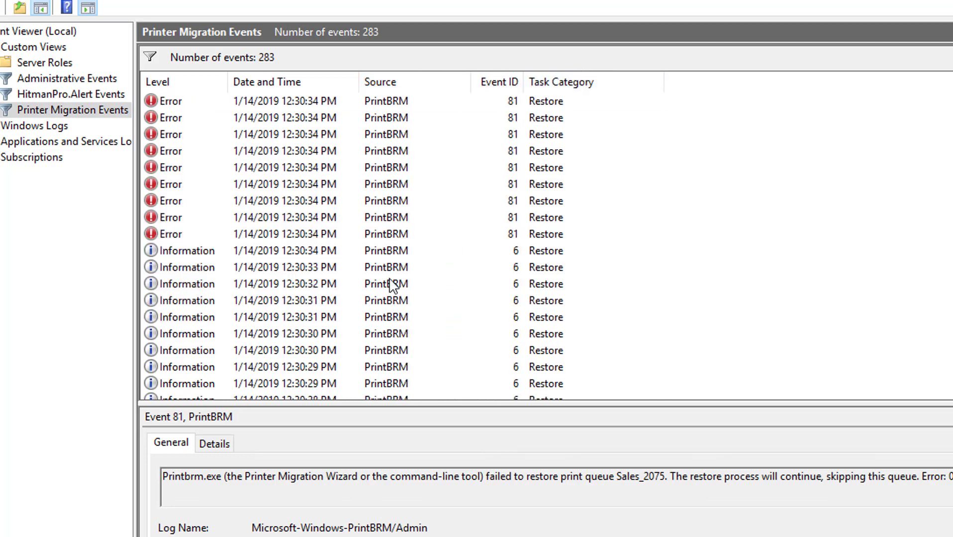
Inspect each queue-restore Error event in turn, from Sales_2075 and HR_2232 through POSCOLOR to Purch2.
{"action": "left_click", "coordinate": [181, 214]}
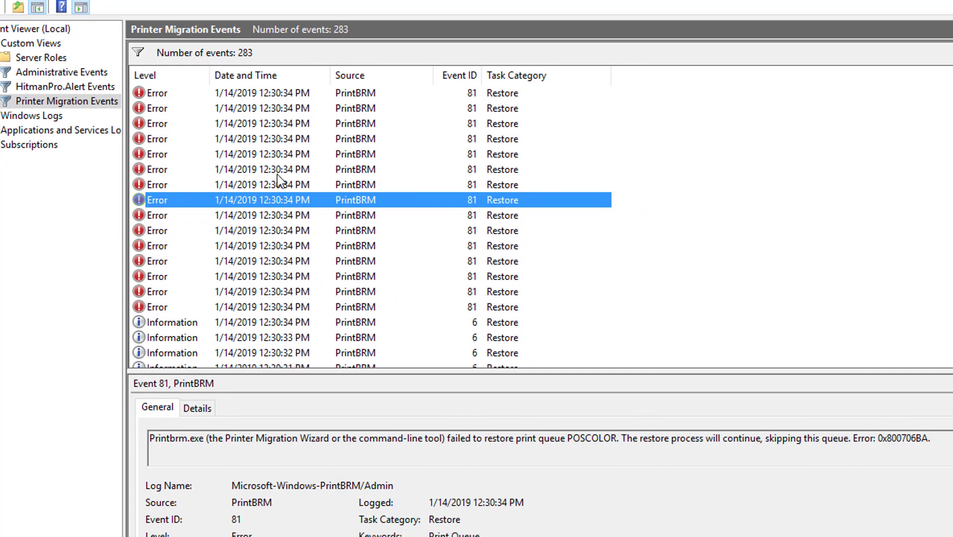
{"action": "left_click", "coordinate": [167, 94]}
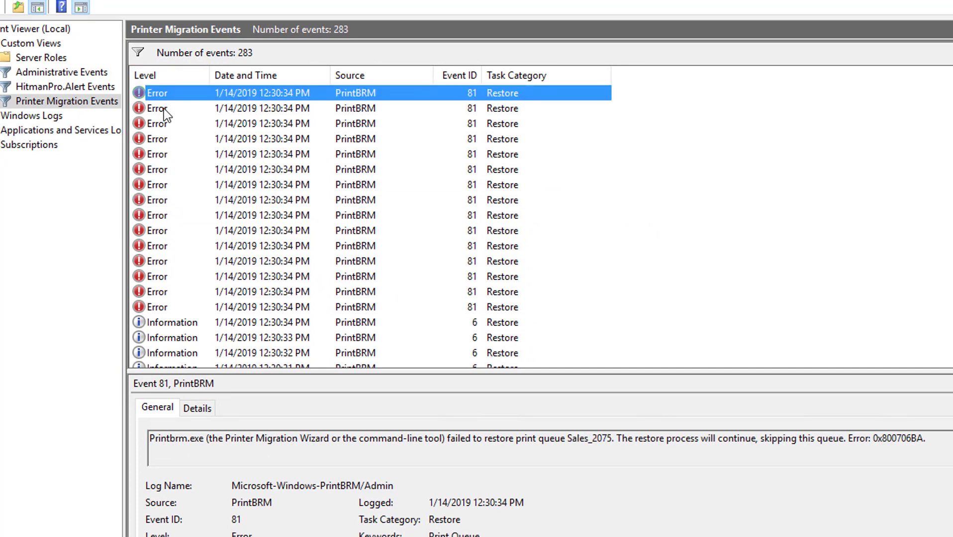
{"action": "left_click", "coordinate": [163, 109]}
{"action": "left_click", "coordinate": [163, 124]}
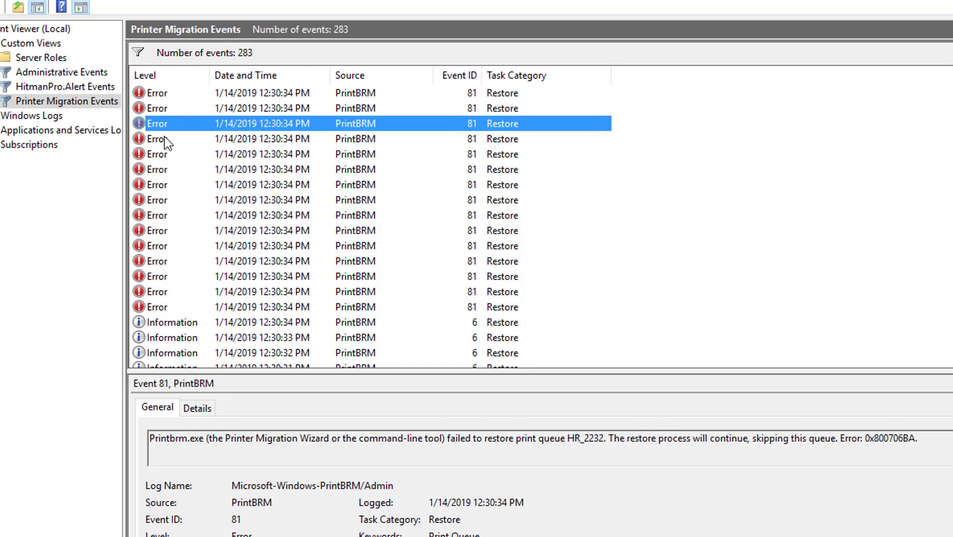
{"action": "left_click", "coordinate": [162, 139]}
{"action": "left_click", "coordinate": [161, 155]}
{"action": "left_click", "coordinate": [161, 170]}
{"action": "left_click", "coordinate": [160, 185]}
{"action": "left_click", "coordinate": [162, 200]}
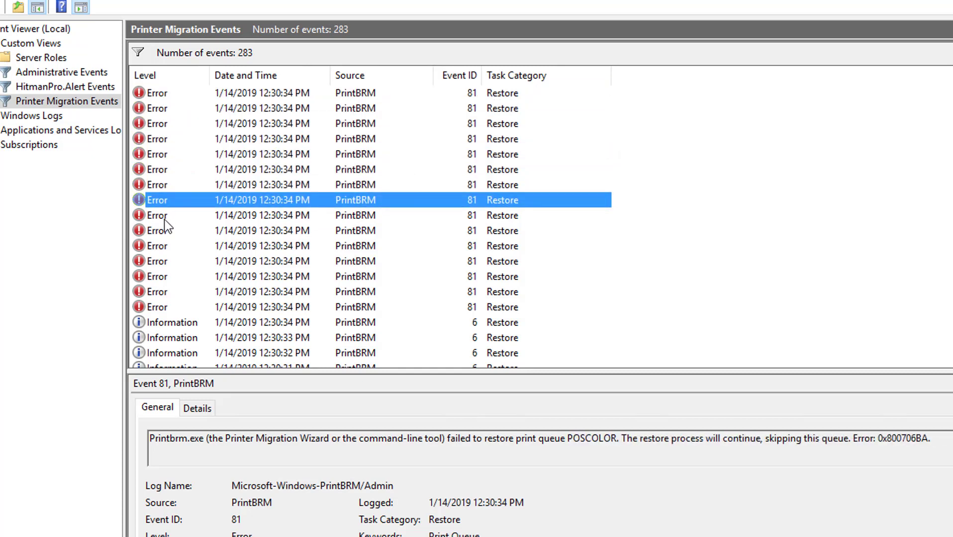
{"action": "left_click", "coordinate": [164, 215]}
{"action": "left_click", "coordinate": [164, 231]}
{"action": "left_click", "coordinate": [166, 246]}
{"action": "left_click", "coordinate": [167, 261]}
{"action": "left_click", "coordinate": [167, 276]}
{"action": "left_click", "coordinate": [169, 292]}
{"action": "left_click", "coordinate": [171, 307]}
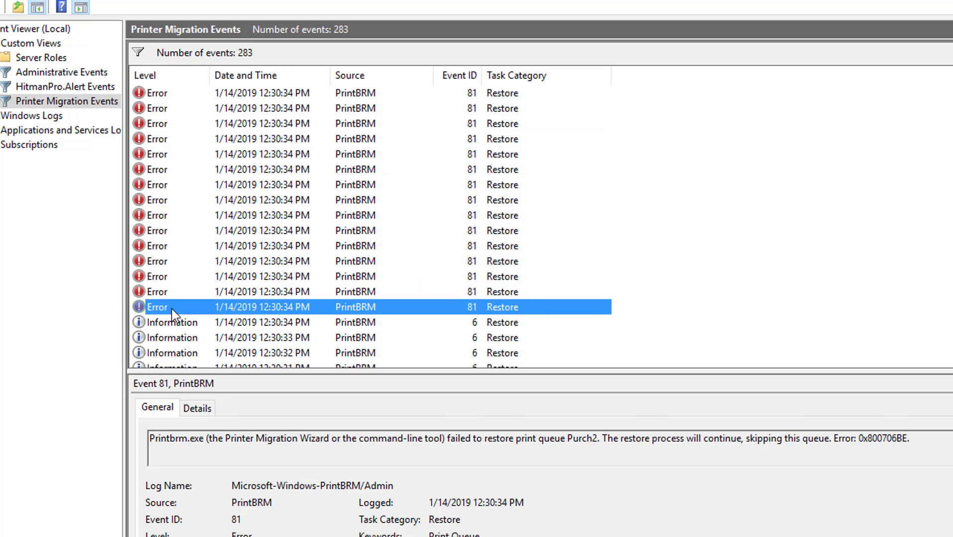